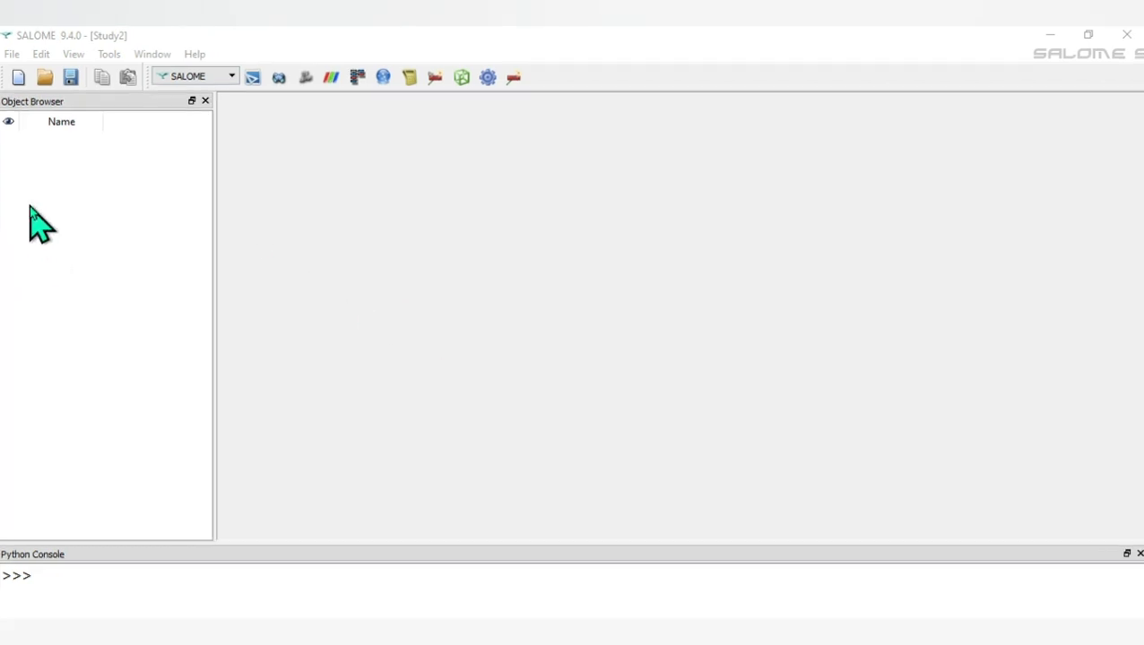
# - Activate the Geometry module for the study
pyautogui.click(228, 76)
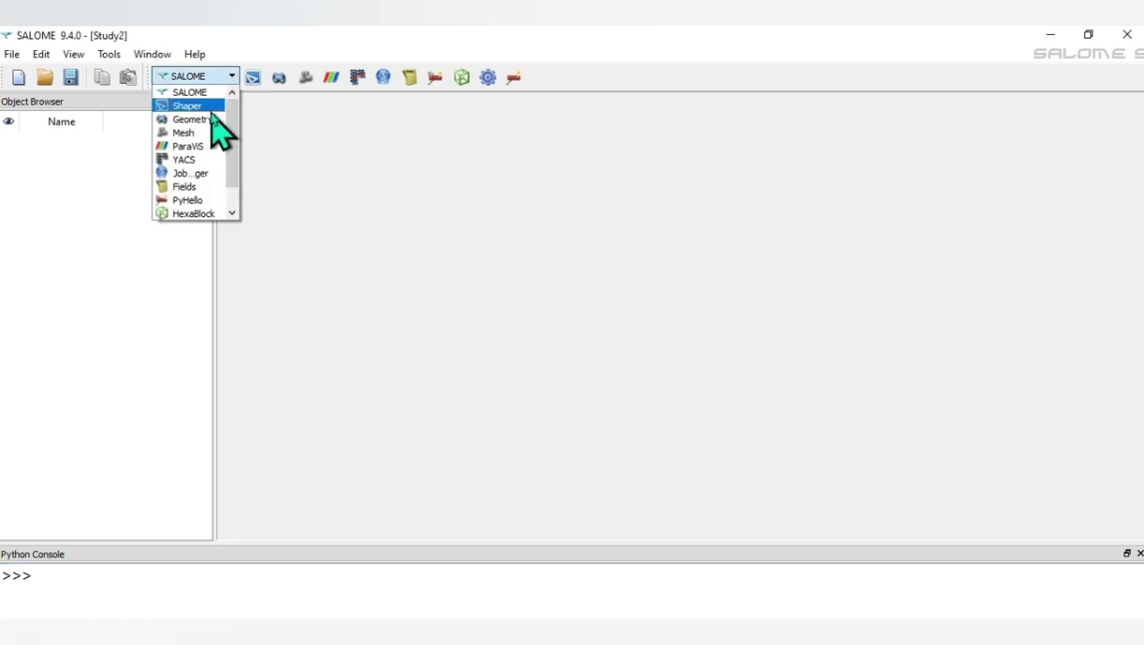
pyautogui.click(193, 120)
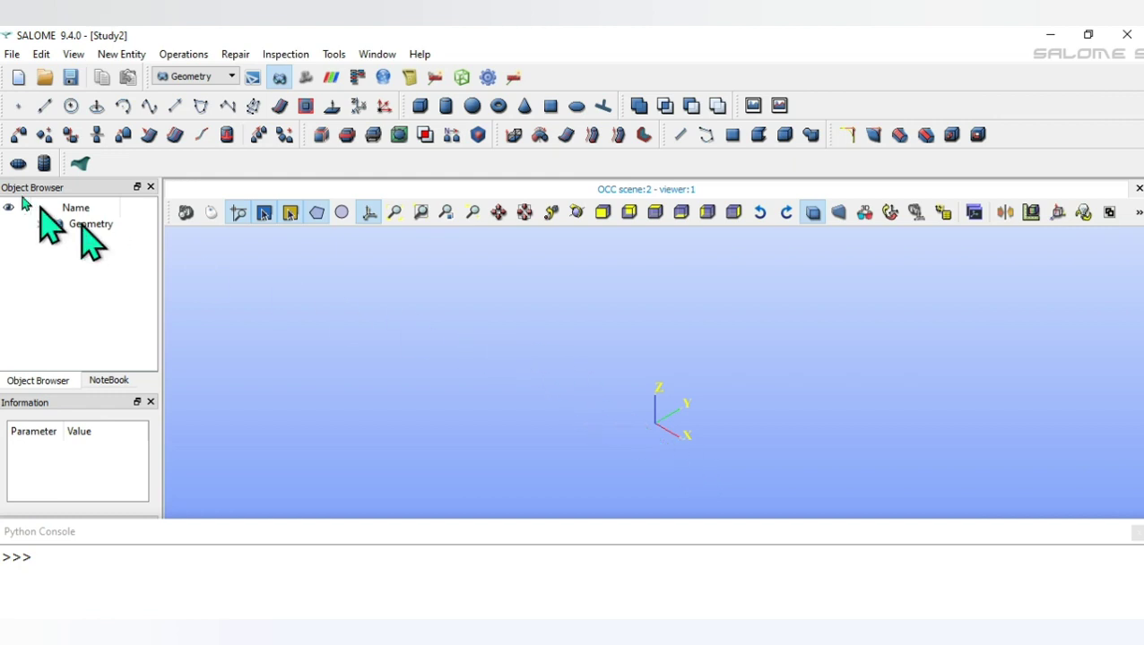
pyautogui.click(11, 58)
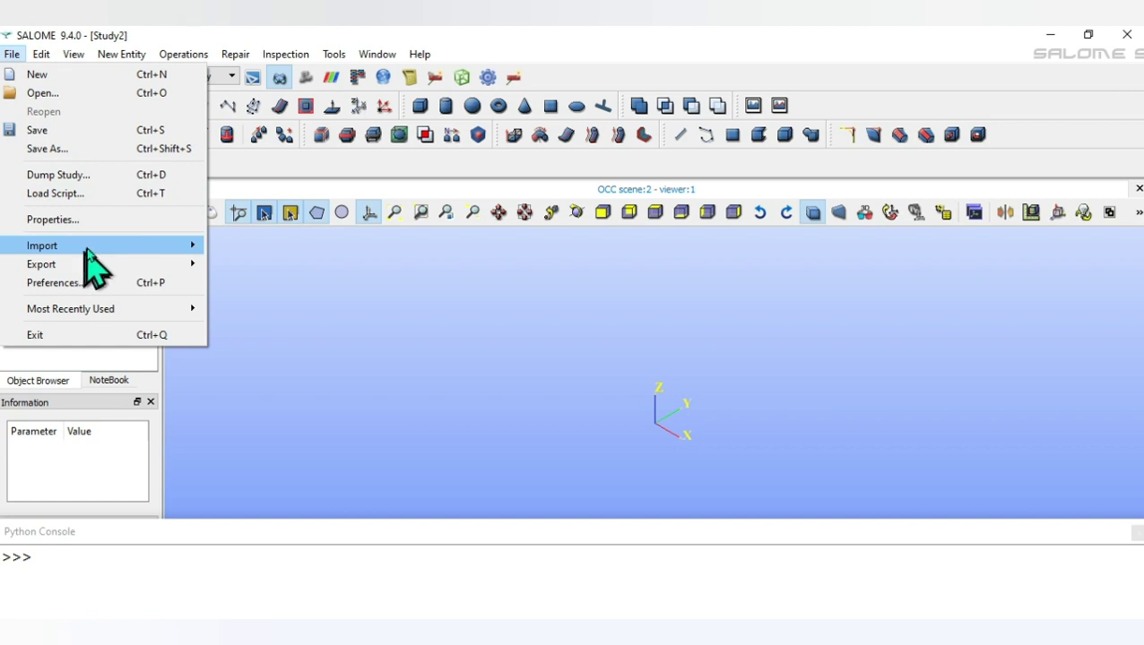
pyautogui.moveTo(88, 248)
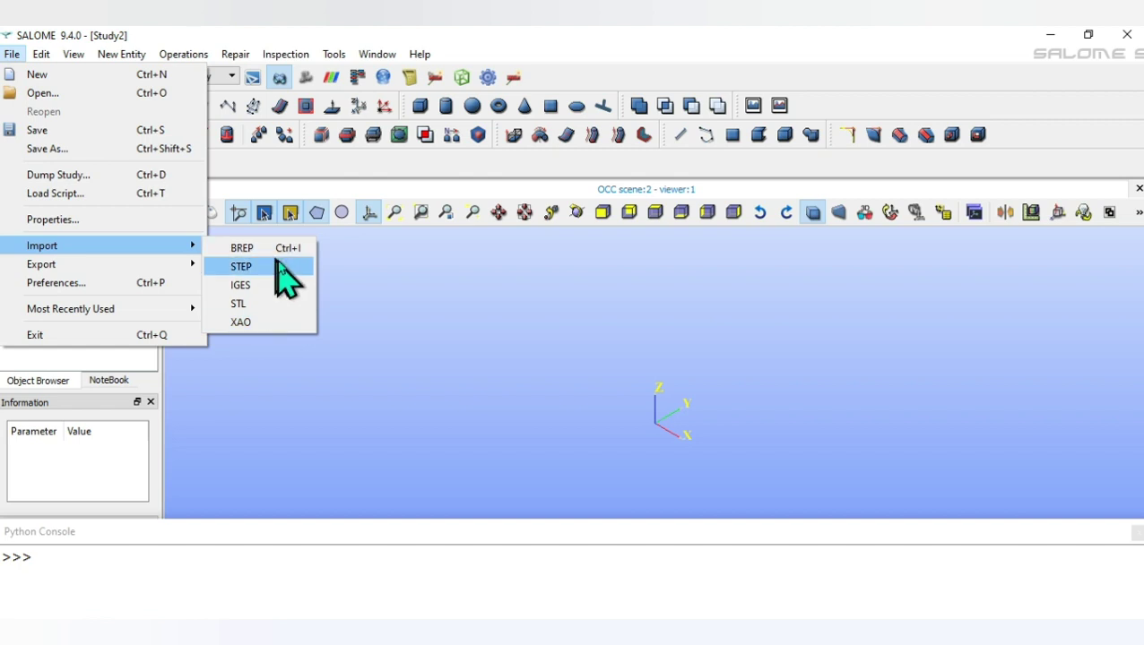
pyautogui.click(398, 301)
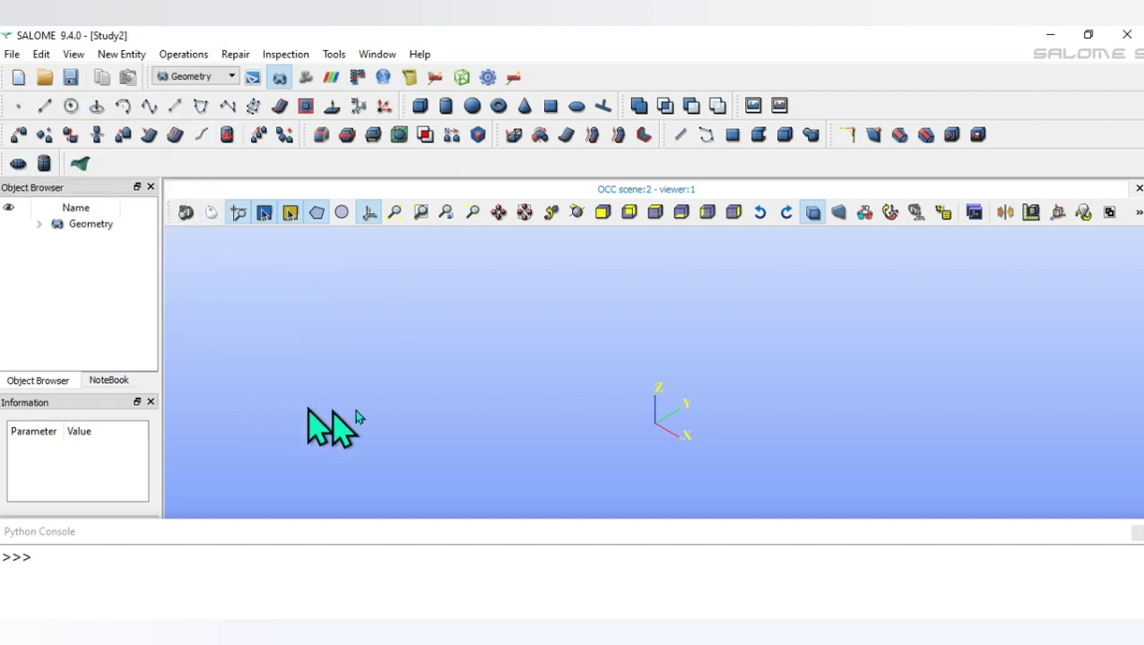
pyautogui.scroll(-1, 714, 450)
pyautogui.scroll(6, 715, 450)
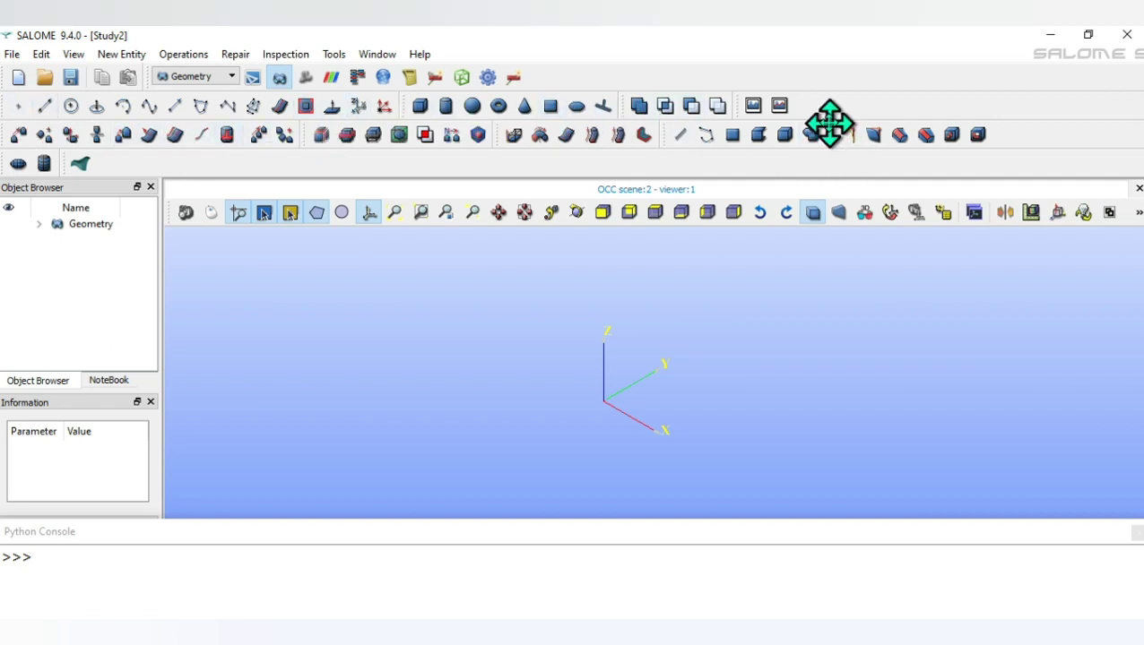
pyautogui.moveTo(830, 124)
pyautogui.mouseDown()
pyautogui.moveTo(940, 129)
pyautogui.moveTo(852, 127)
pyautogui.mouseUp()
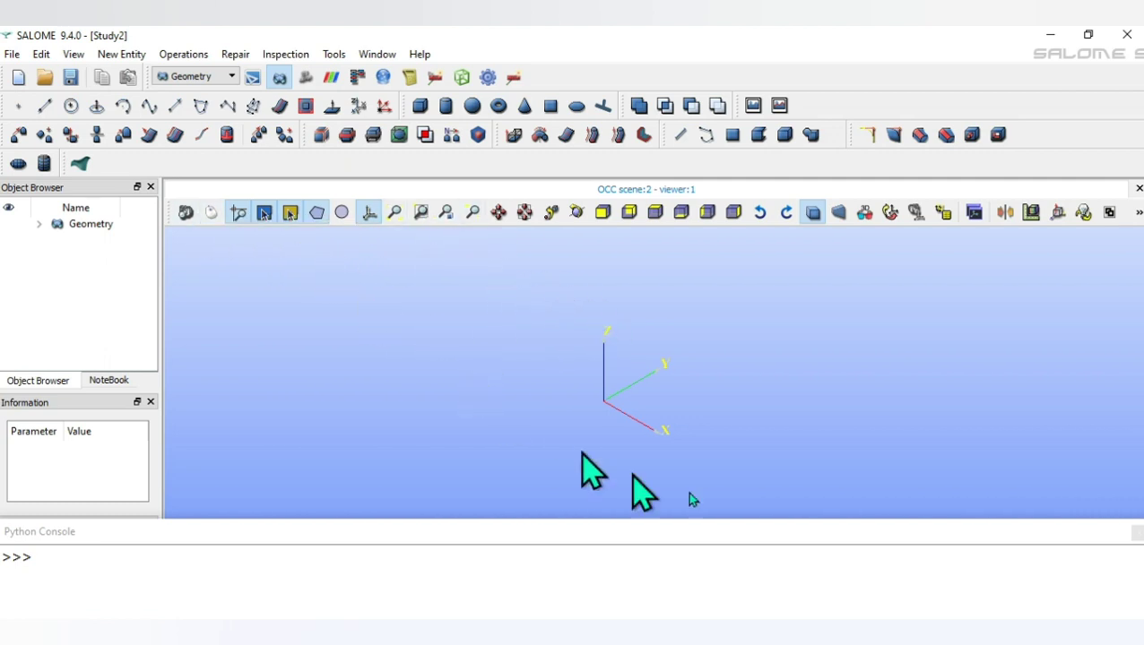
# - Switch the viewer's interaction style and create a box at the origin with Dx 450, Dy 350 and Dz 300
pyautogui.click(213, 217)
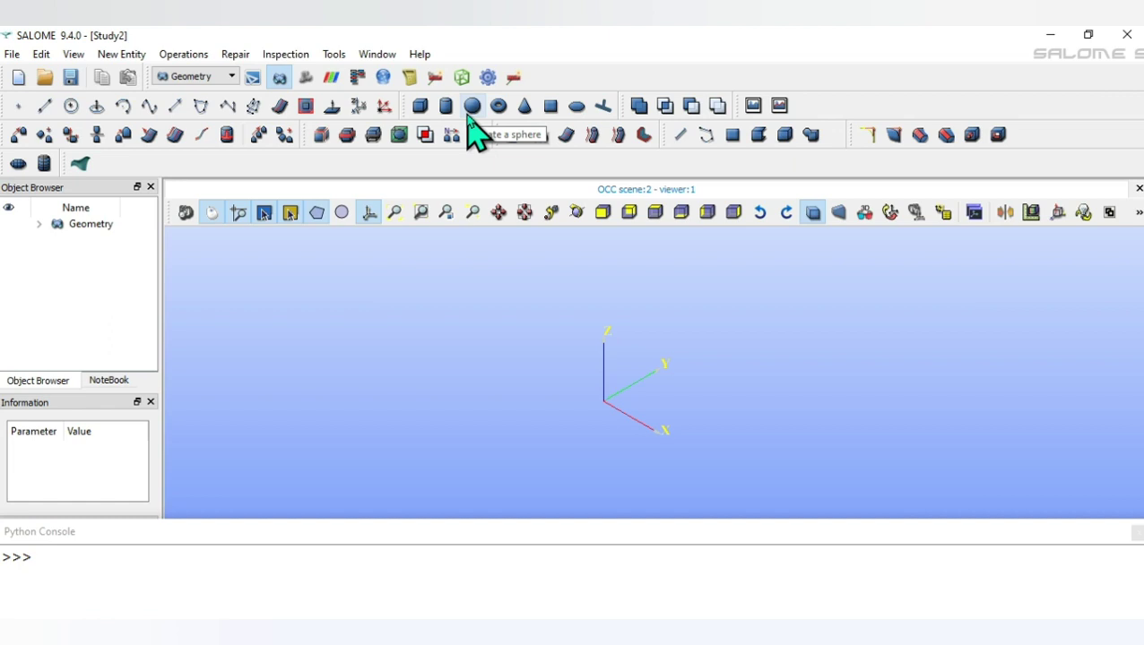
pyautogui.click(424, 108)
pyautogui.moveTo(618, 212); pyautogui.dragTo(417, 208)
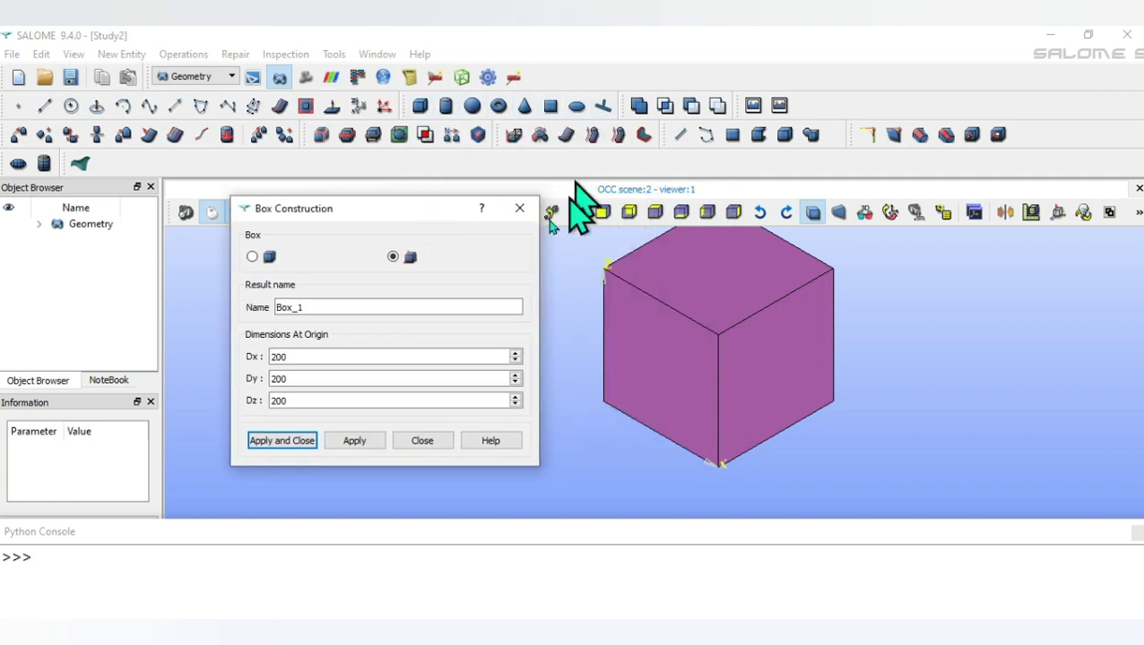
pyautogui.scroll(2, 742, 352)
pyautogui.scroll(-1, 742, 352)
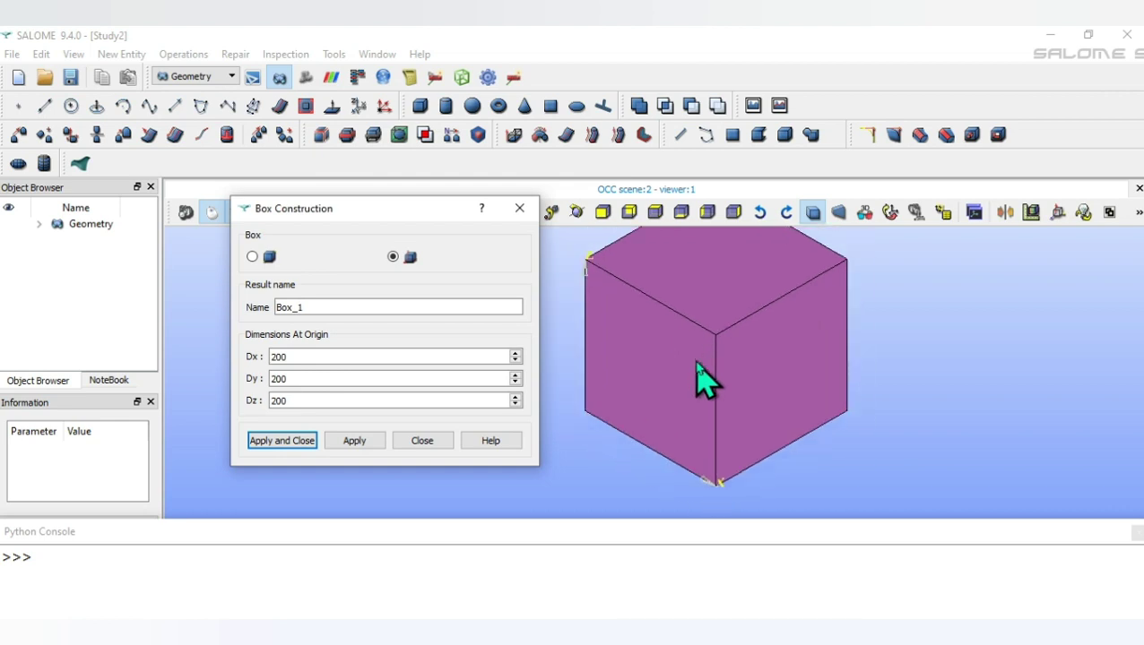
pyautogui.scroll(-4, 698, 366)
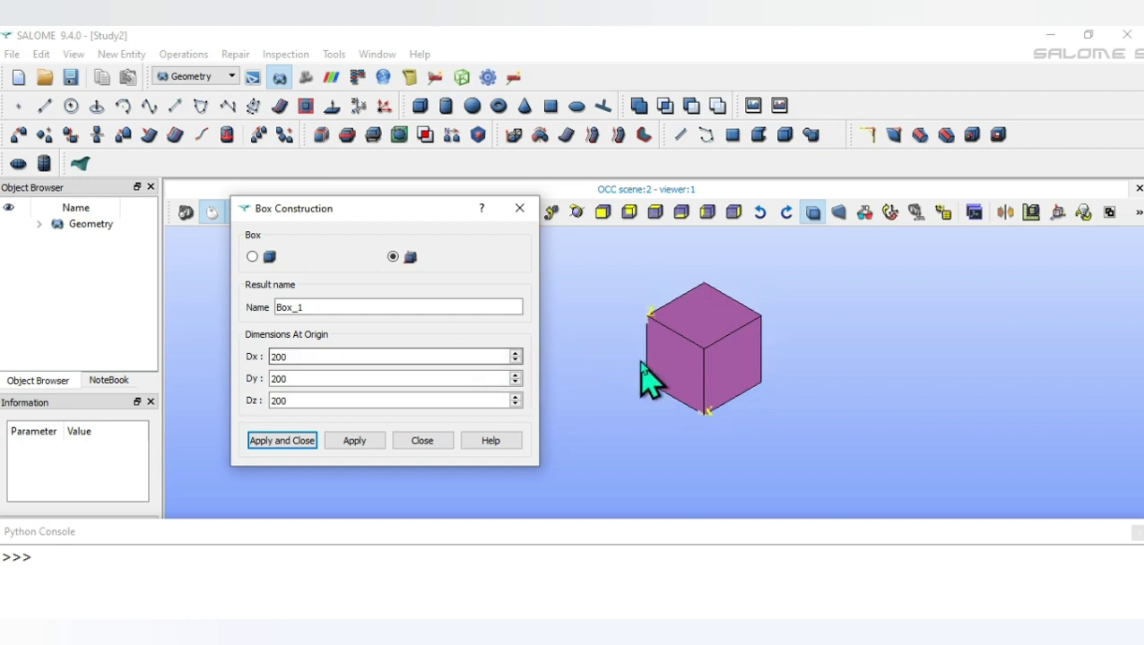
pyautogui.scroll(2, 725, 378)
pyautogui.scroll(-3, 723, 367)
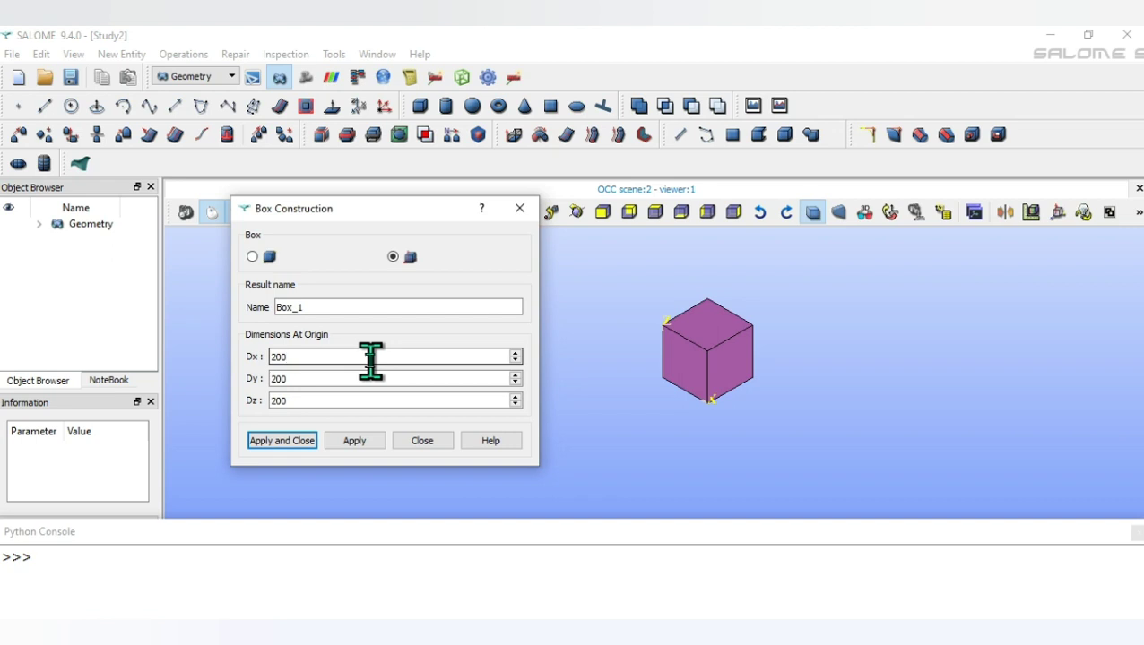
pyautogui.scroll(9, 370, 361)
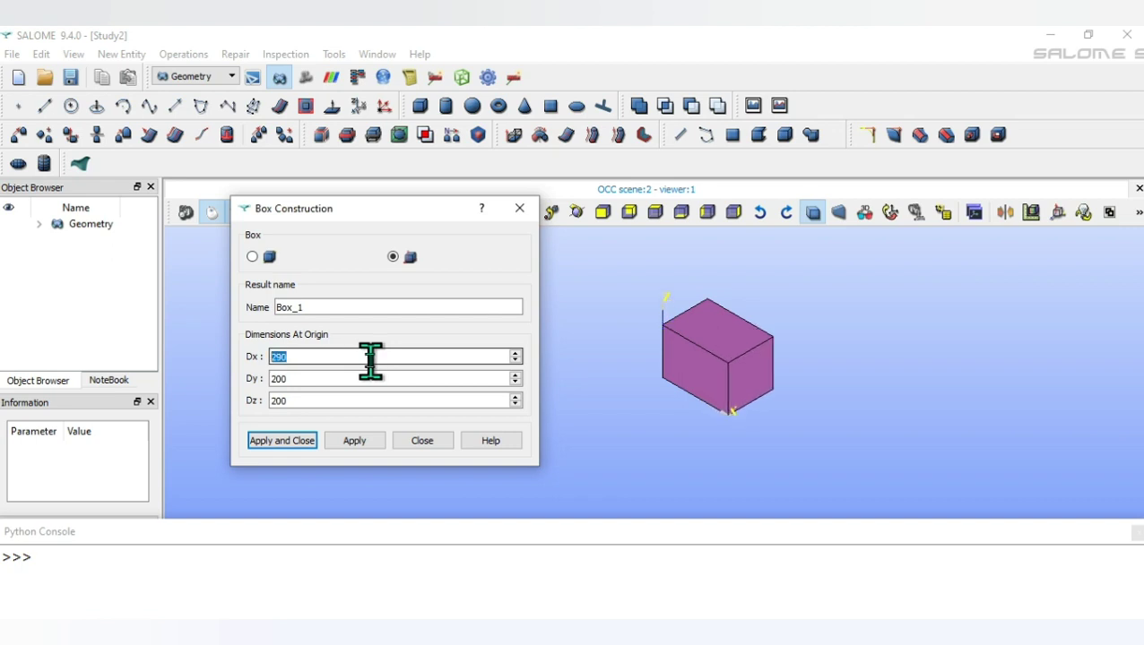
pyautogui.scroll(16, 370, 360)
pyautogui.click(379, 379)
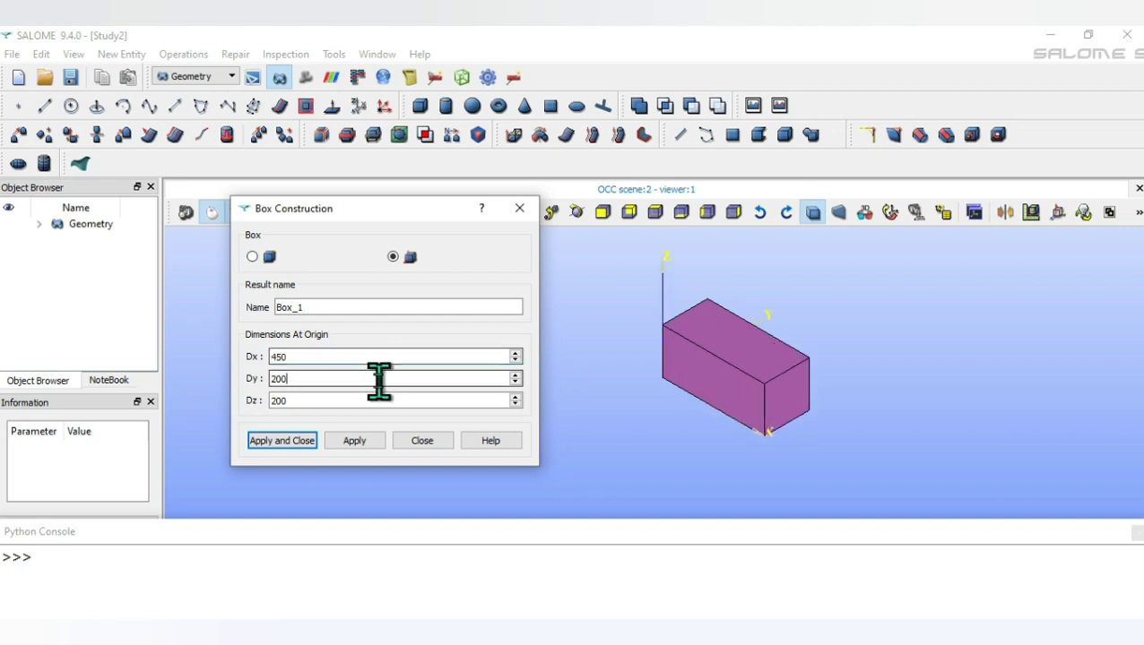
pyautogui.scroll(15, 379, 382)
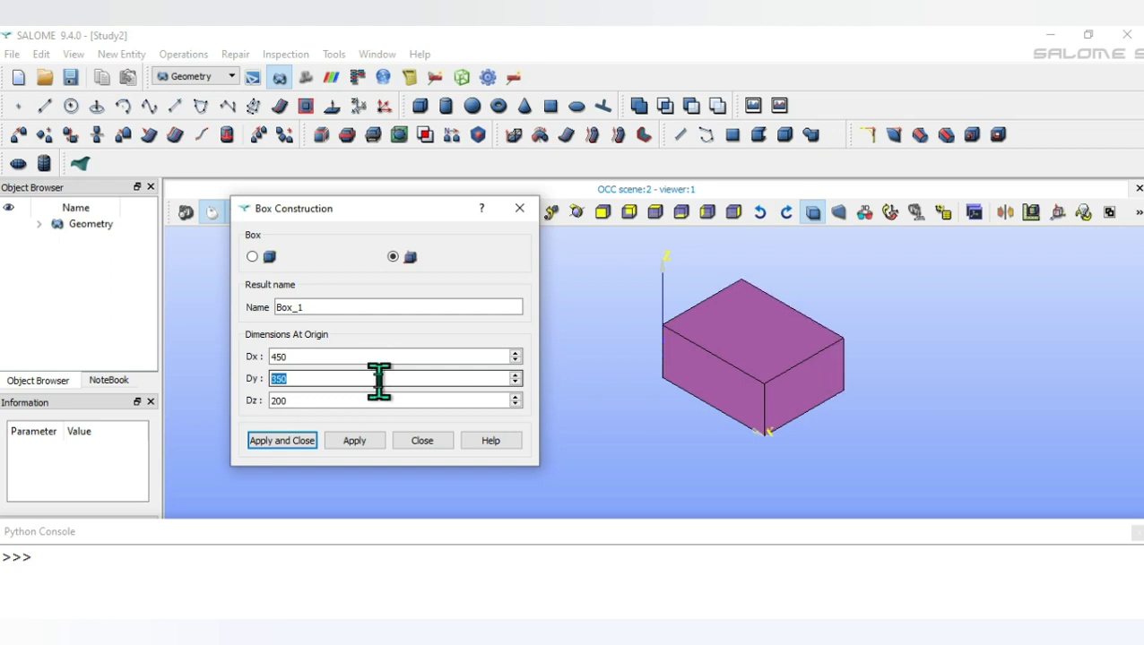
pyautogui.click(384, 392)
pyautogui.scroll(3, 384, 393)
pyautogui.scroll(7, 384, 397)
pyautogui.click(299, 441)
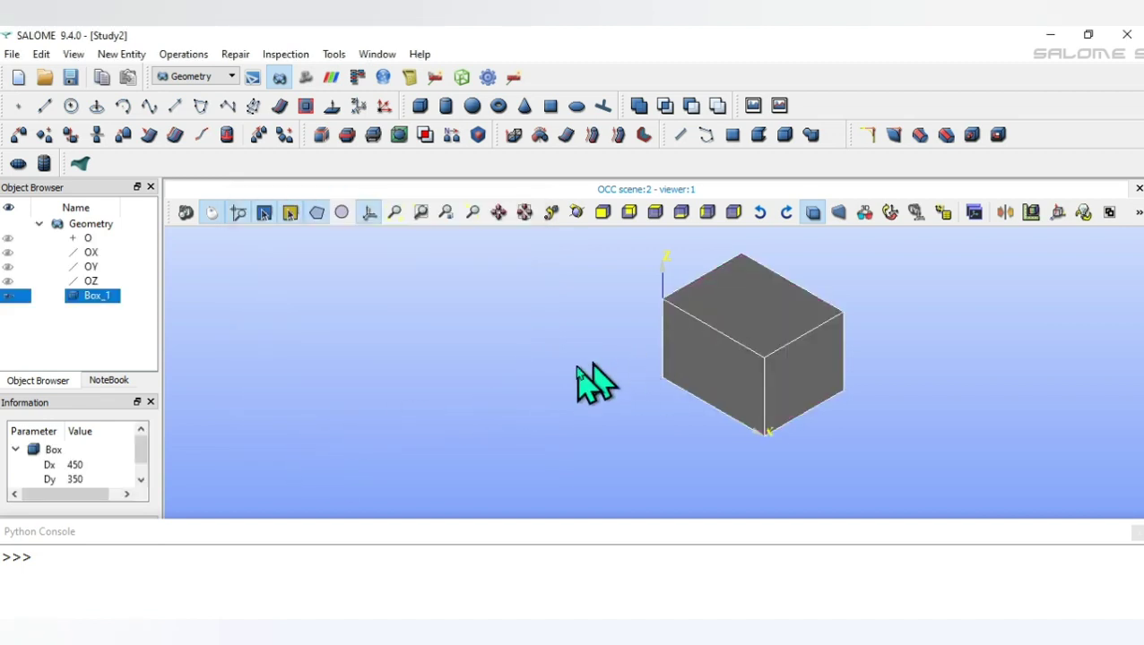
pyautogui.keyDown('ctrl'); pyautogui.moveTo(690, 427); pyautogui.dragTo(666, 358, button='right'); pyautogui.keyUp('ctrl')
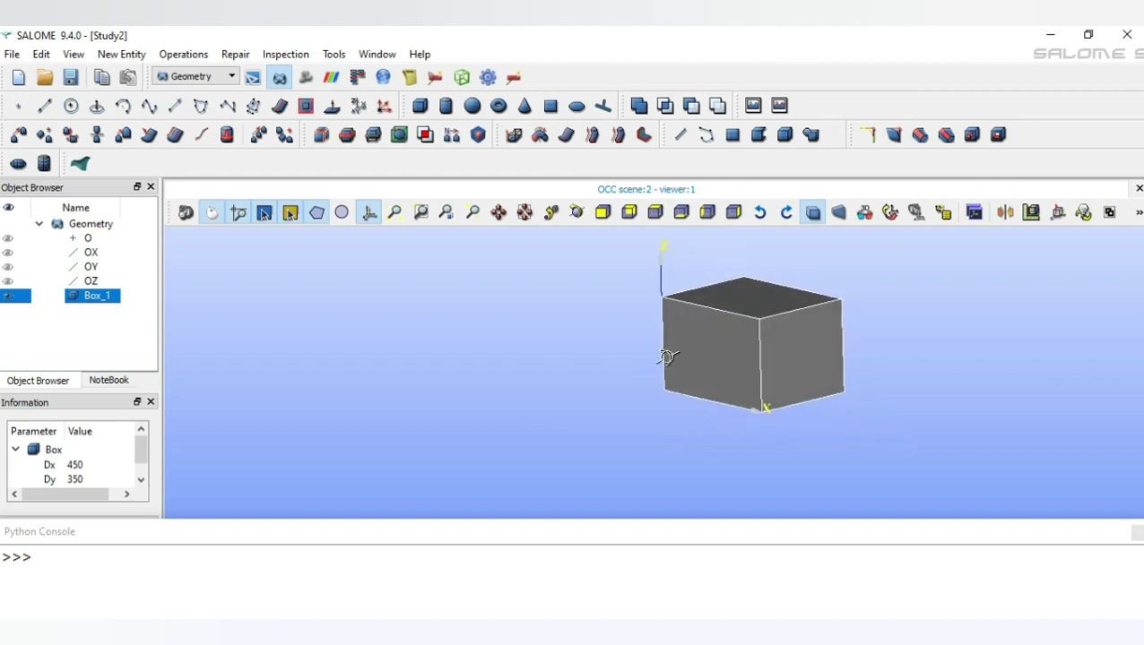
pyautogui.keyDown('ctrl'); pyautogui.moveTo(765, 326); pyautogui.dragTo(528, 353, button='middle'); pyautogui.keyUp('ctrl')
pyautogui.scroll(6, 499, 414)
pyautogui.scroll(-3, 499, 422)
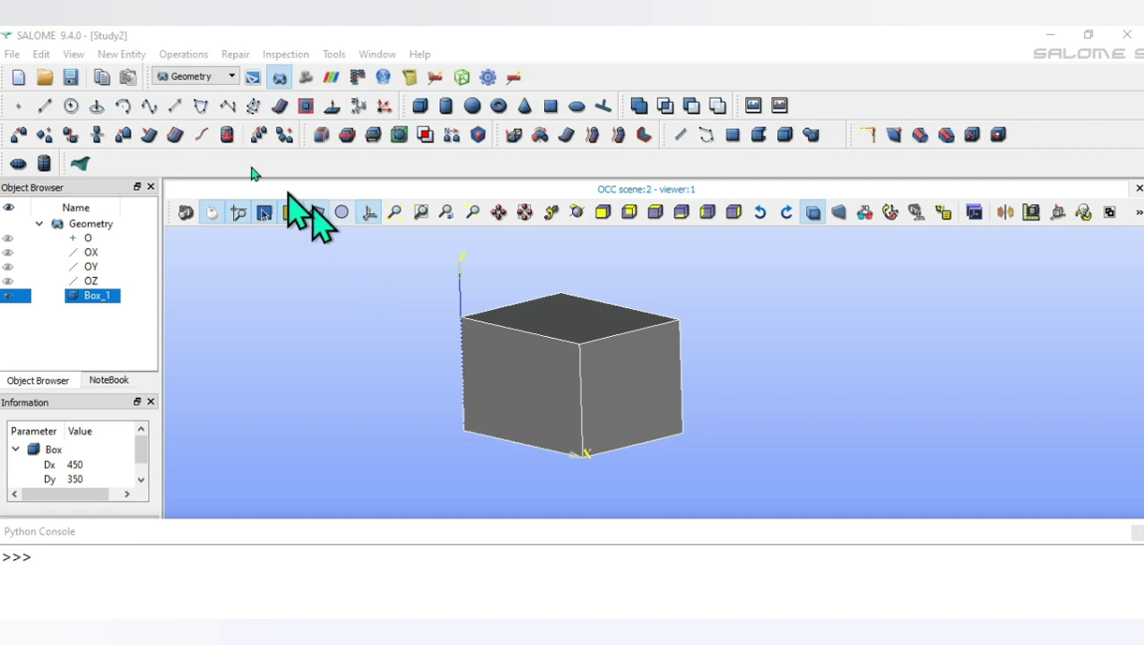
pyautogui.click(122, 56)
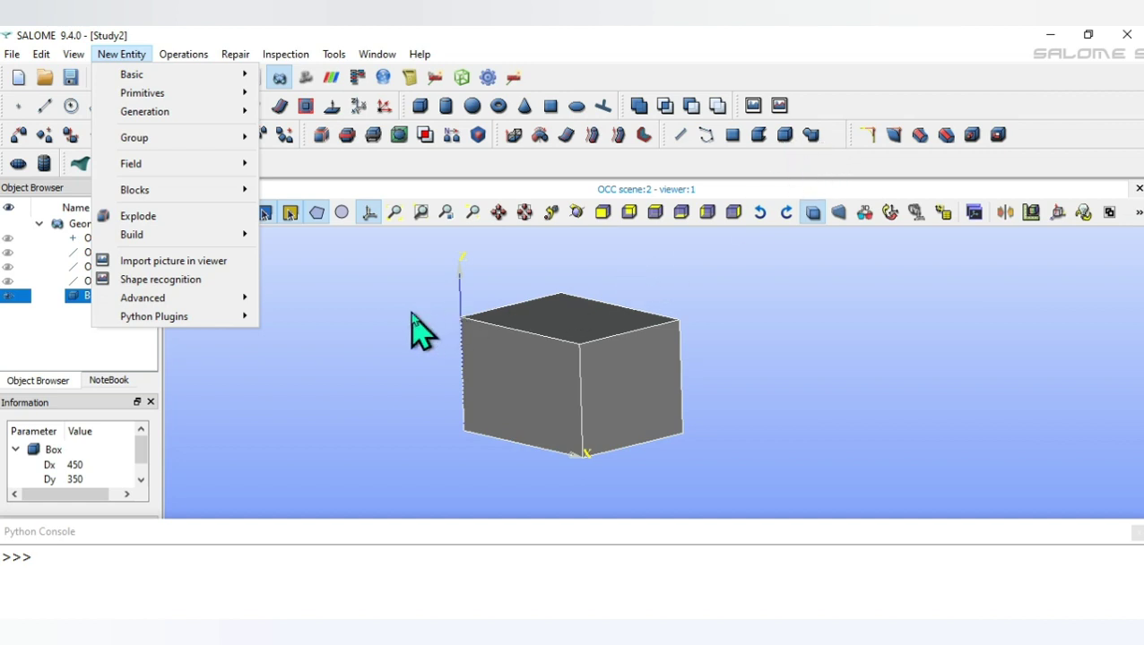
pyautogui.click(411, 337)
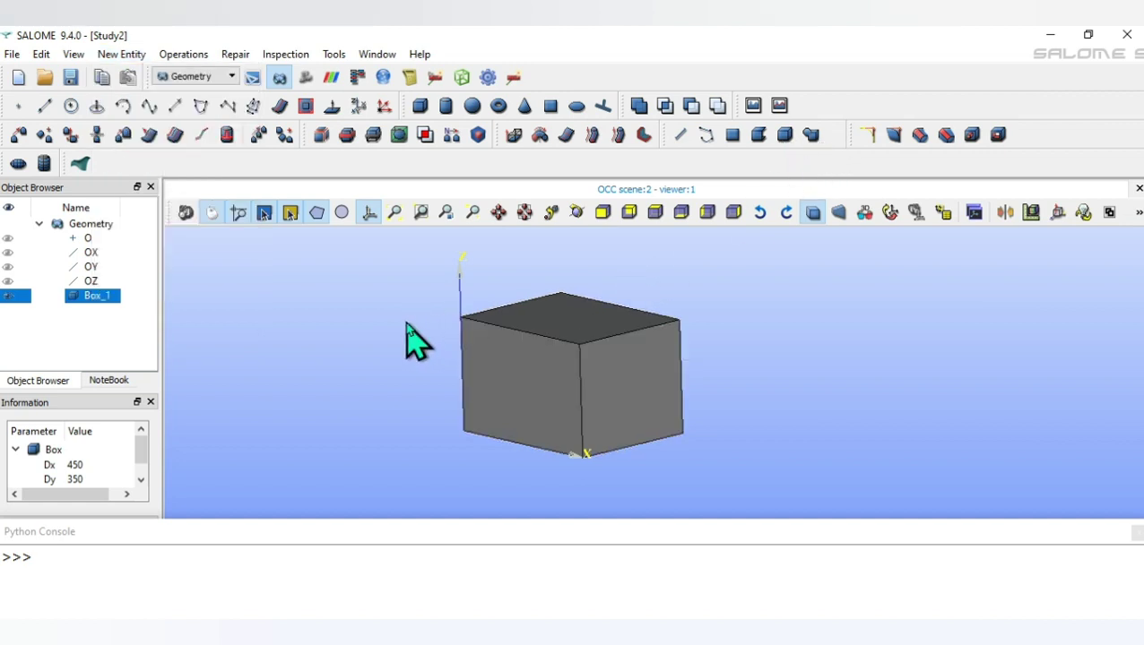
pyautogui.click(414, 339)
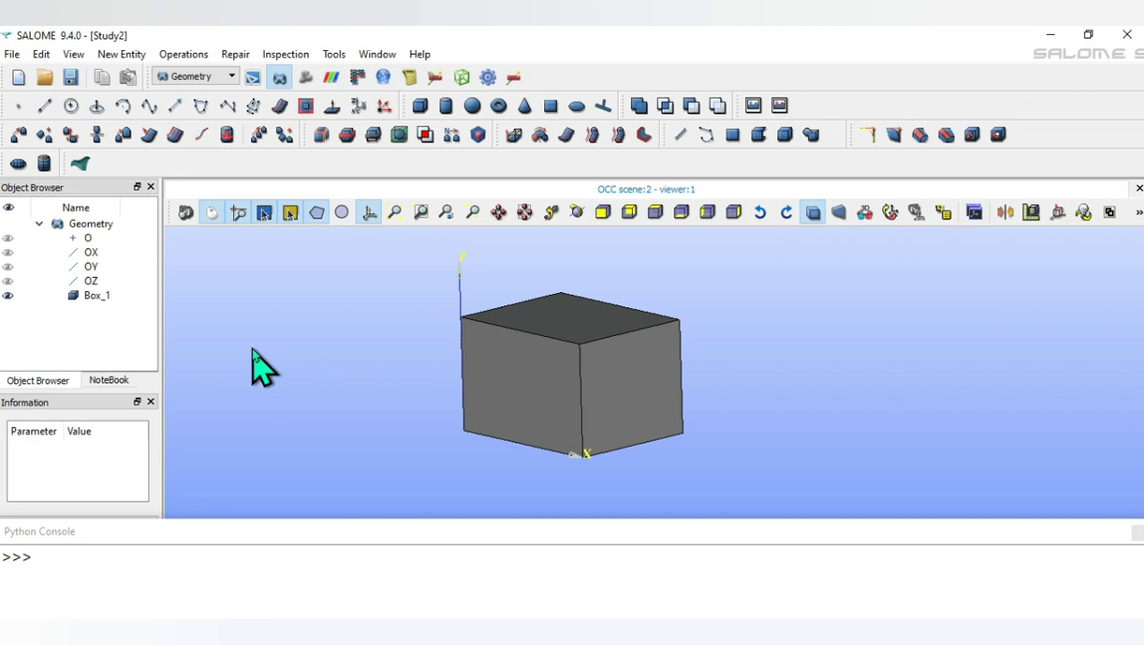
# - Explode Box_1 into sub-shapes of type Face
pyautogui.click(116, 56)
pyautogui.click(165, 217)
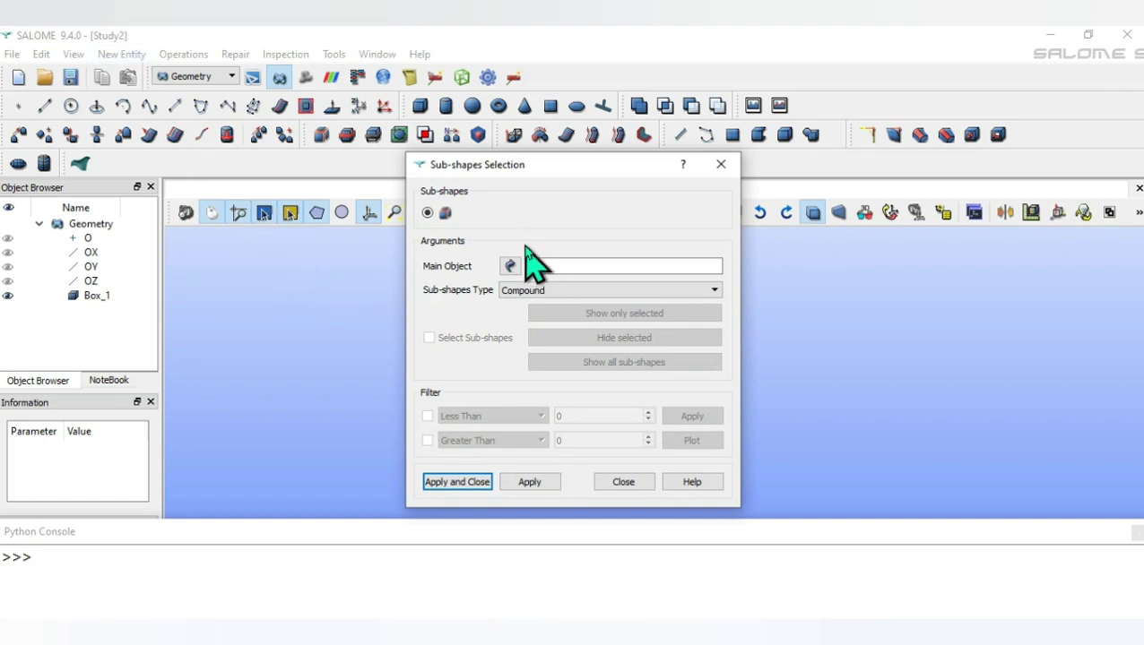
pyautogui.click(511, 266)
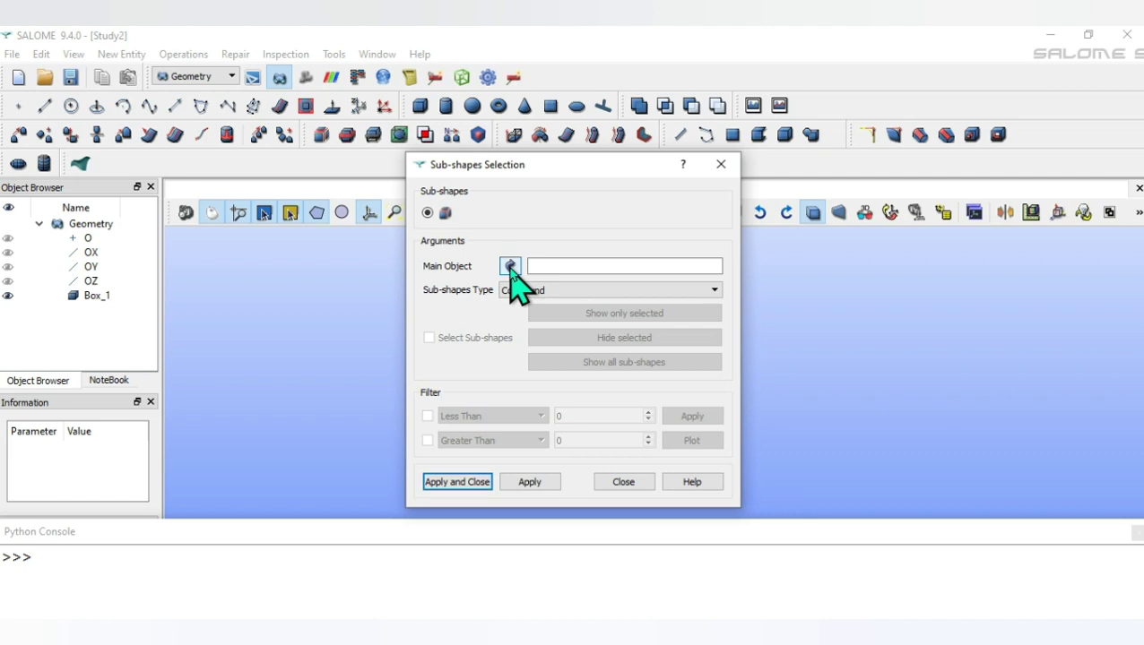
pyautogui.click(99, 297)
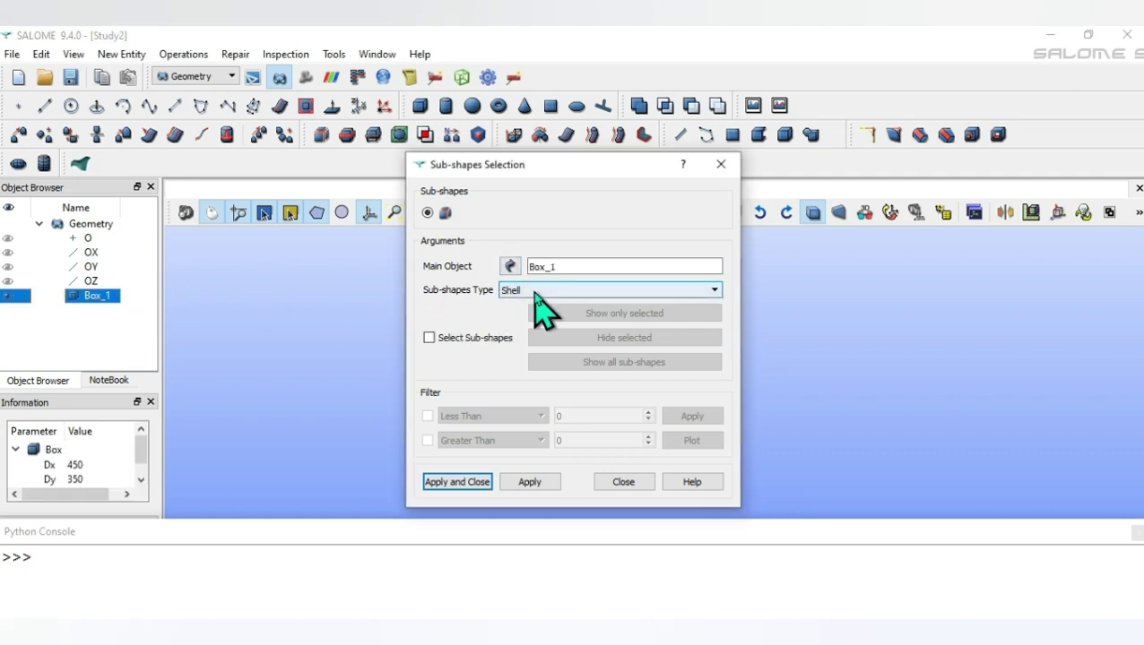
pyautogui.click(534, 292)
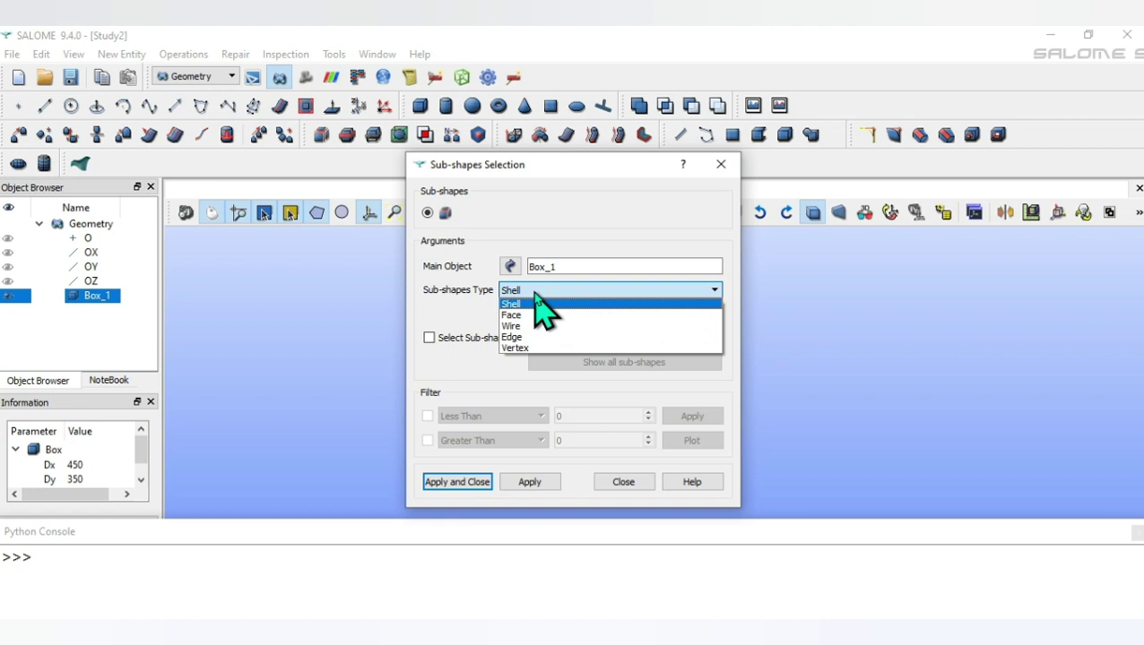
pyautogui.click(538, 316)
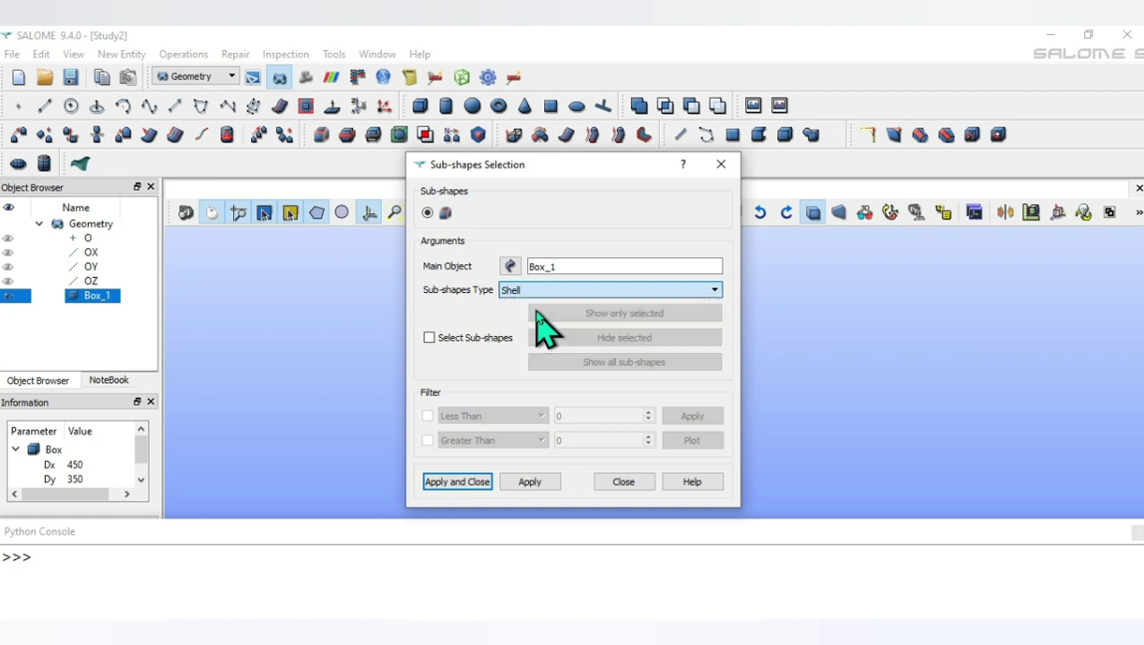
pyautogui.click(478, 484)
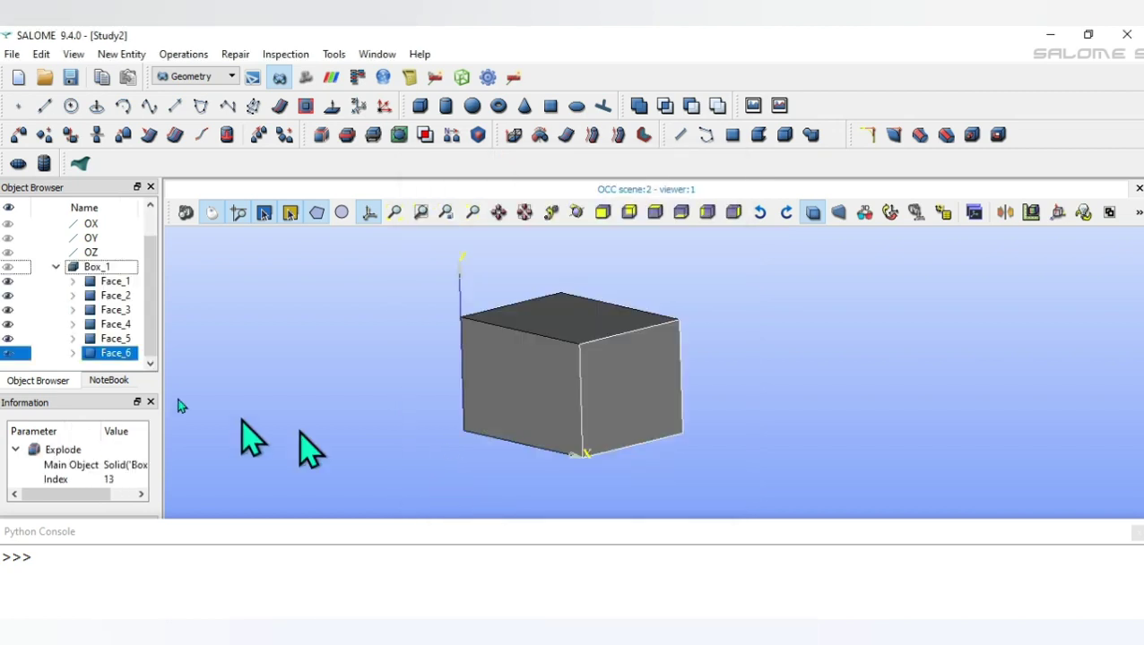
# - Hide Face_1, Face_2, Face_3, Face_4 and Face_6 of the box so that only Face_5 is displayed
pyautogui.click(8, 284)
pyautogui.click(8, 296)
pyautogui.click(8, 310)
pyautogui.click(8, 325)
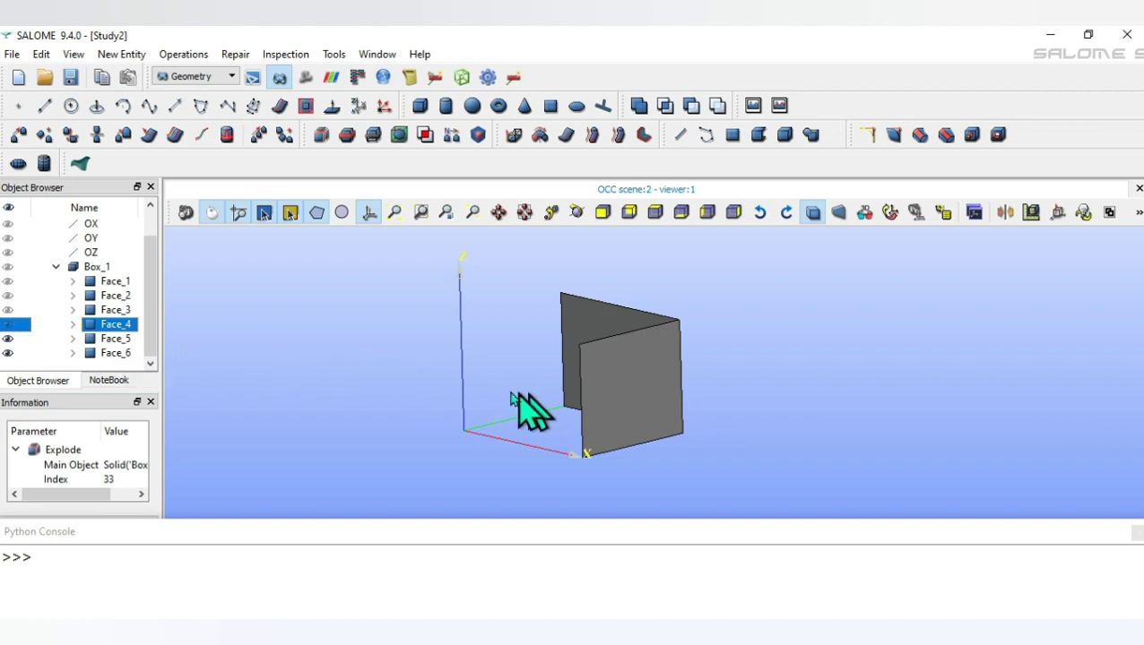
pyautogui.keyDown('ctrl'); pyautogui.moveTo(582, 463); pyautogui.dragTo(587, 517, button='right'); pyautogui.keyUp('ctrl')
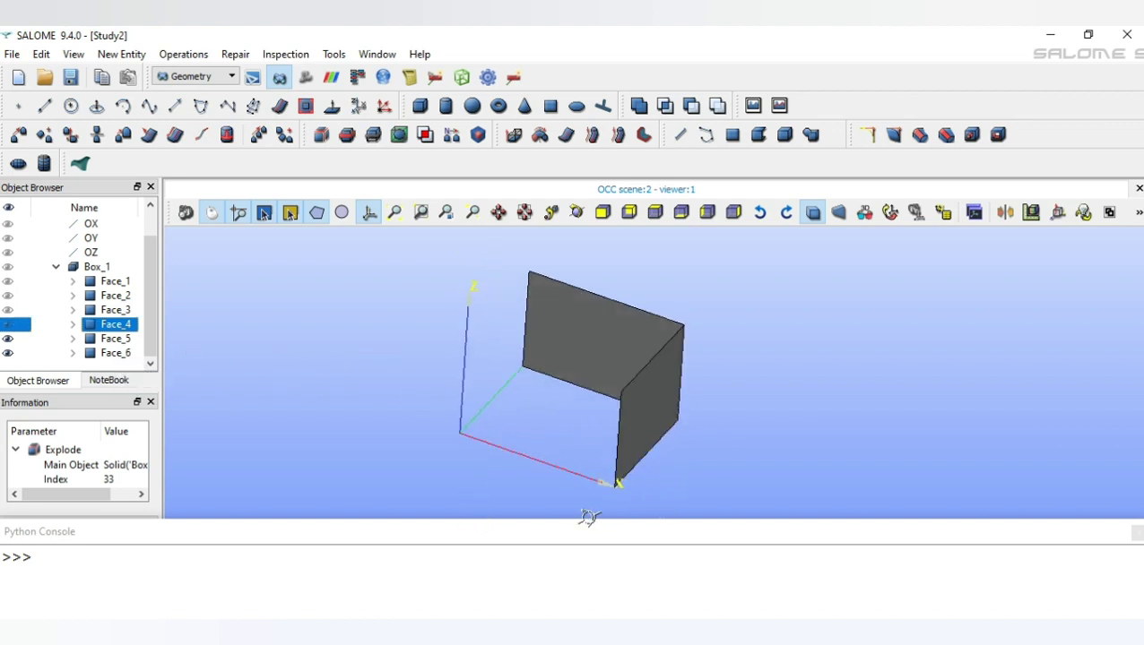
pyautogui.scroll(3, 673, 441)
pyautogui.scroll(1, 666, 334)
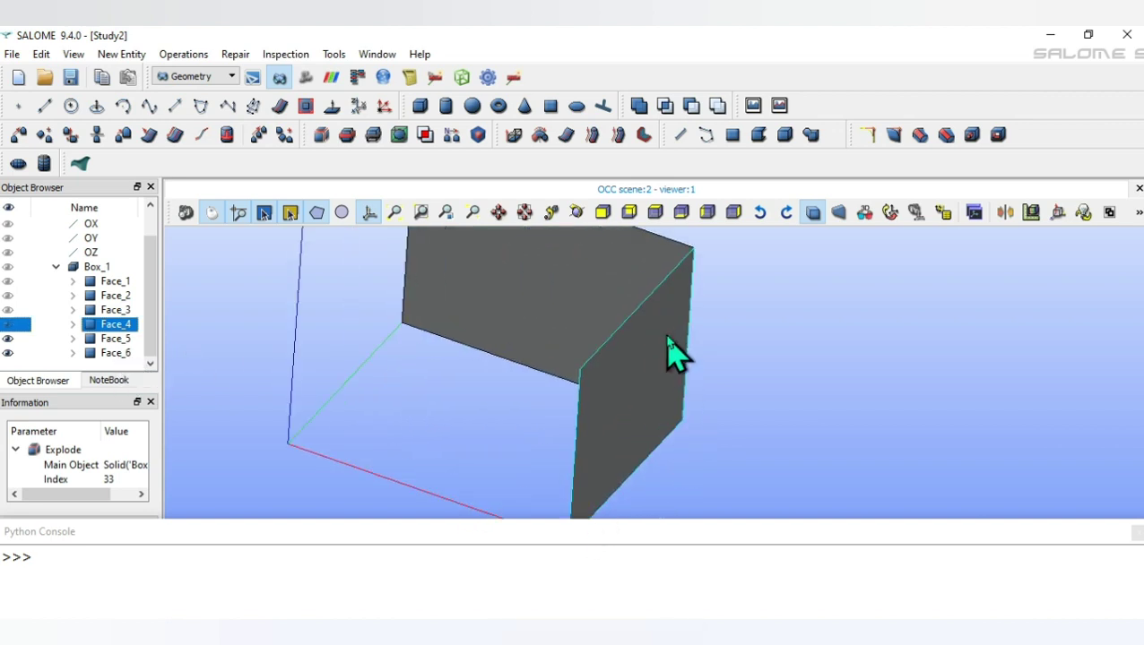
pyautogui.scroll(-4, 666, 333)
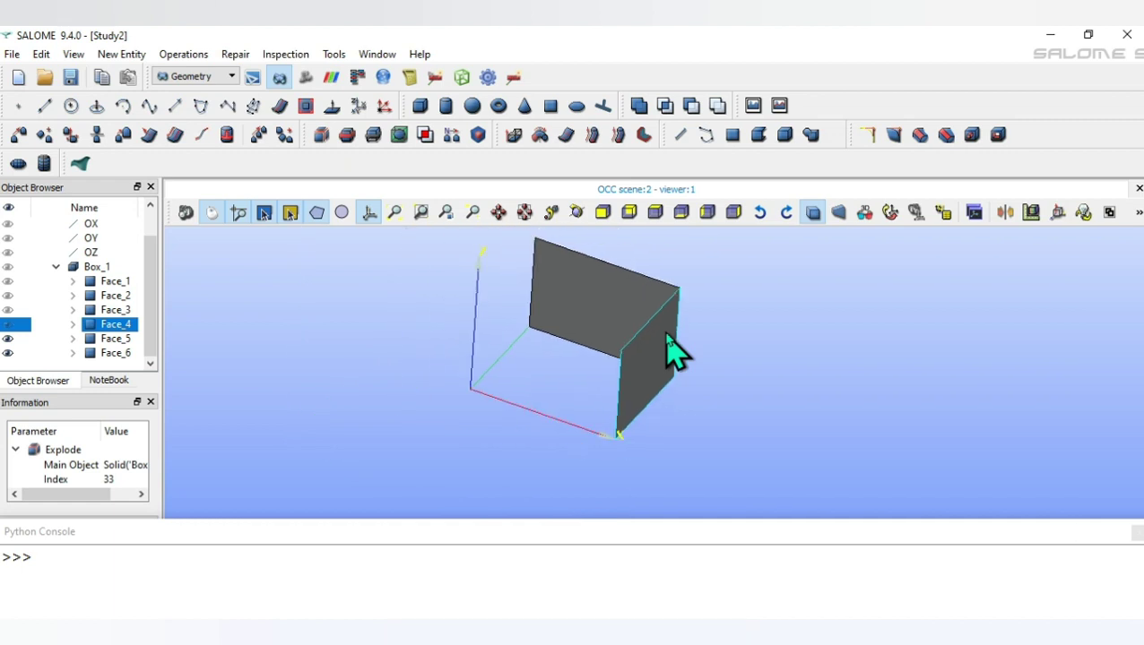
pyautogui.click(8, 353)
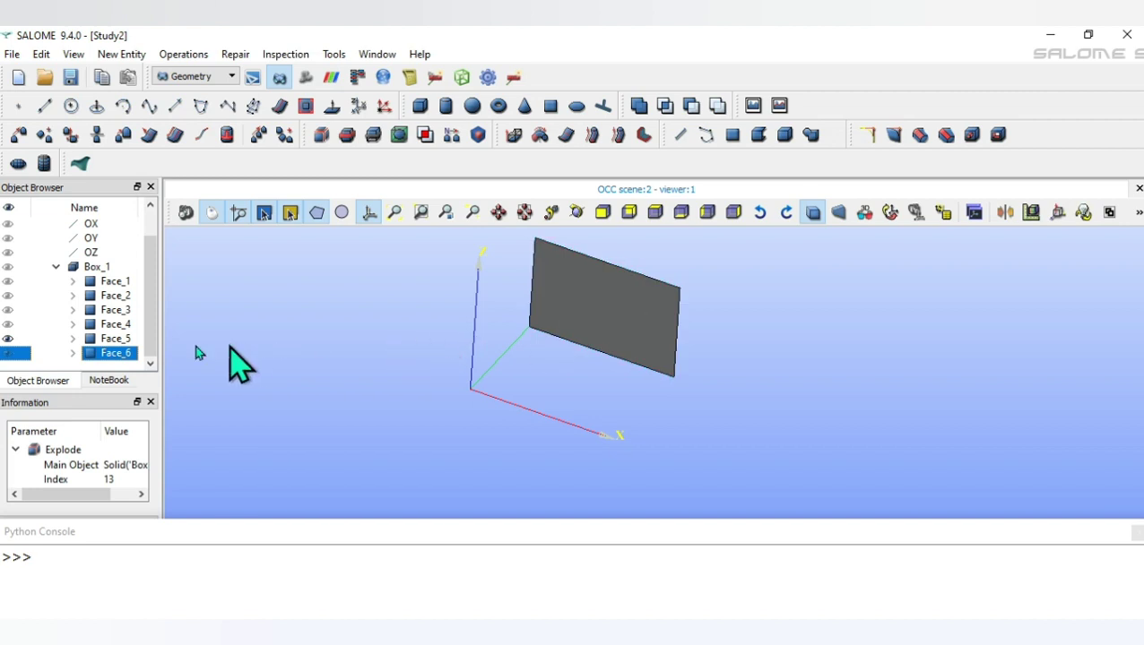
# - Explode Face_5 into sub-shapes of type Edge
pyautogui.click(117, 340)
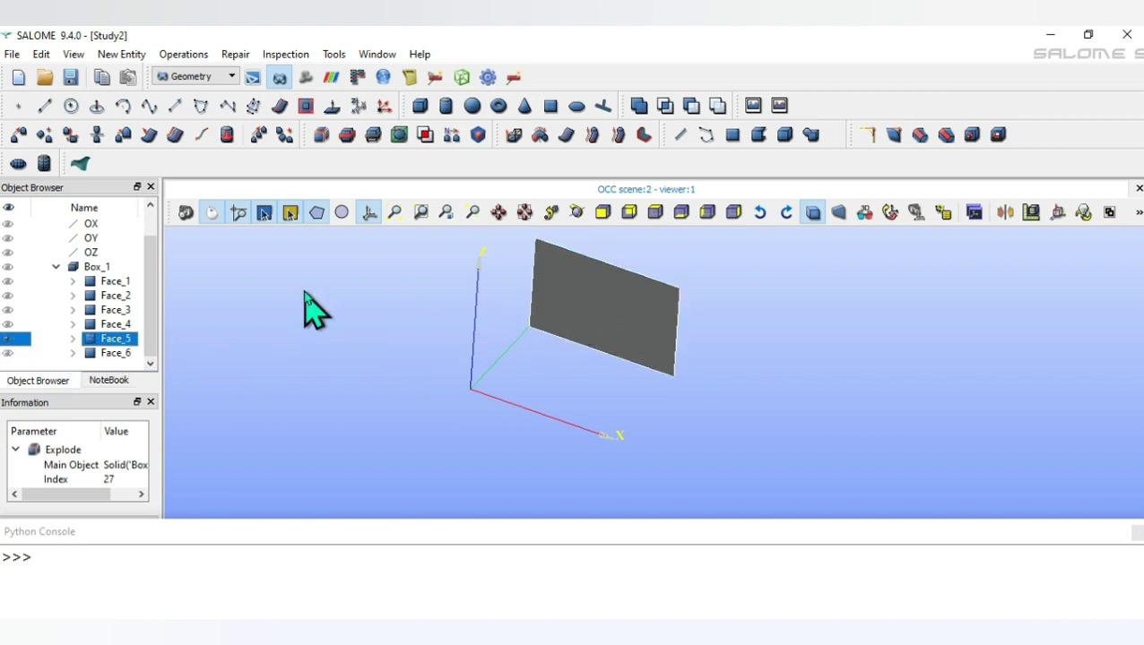
pyautogui.click(117, 56)
pyautogui.click(150, 216)
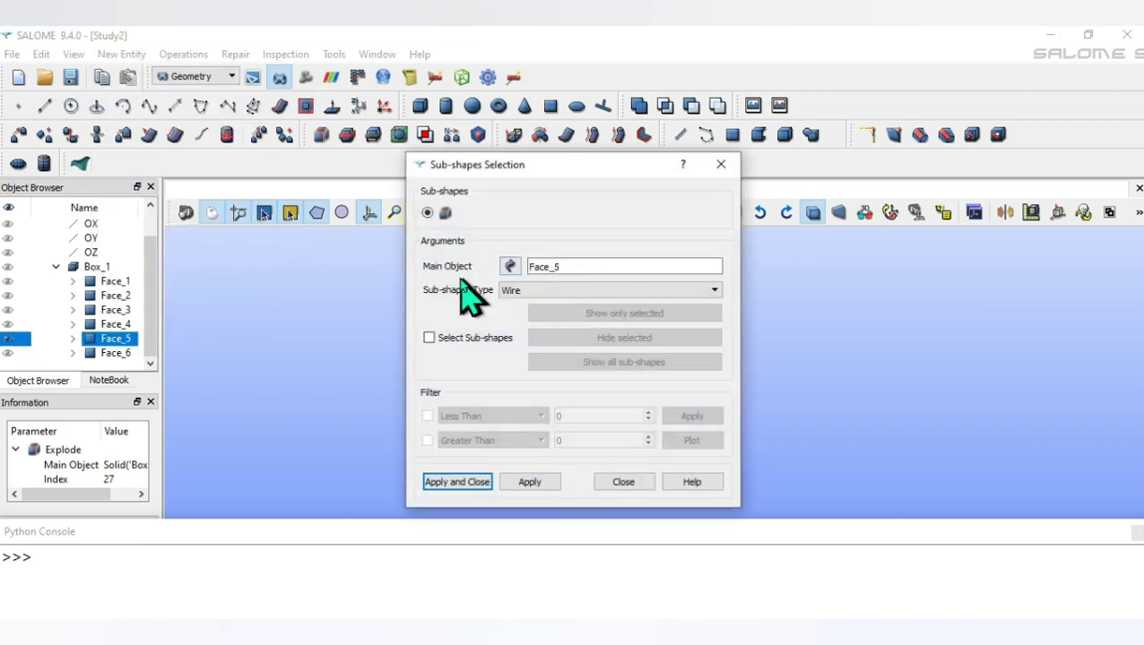
pyautogui.click(566, 291)
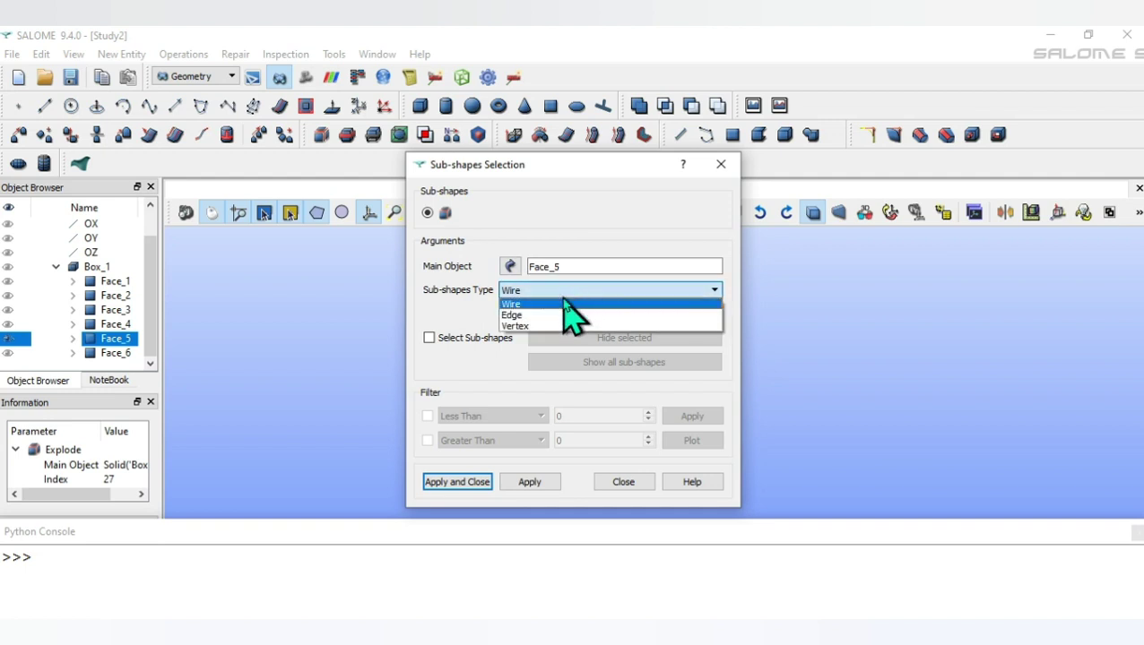
pyautogui.click(561, 316)
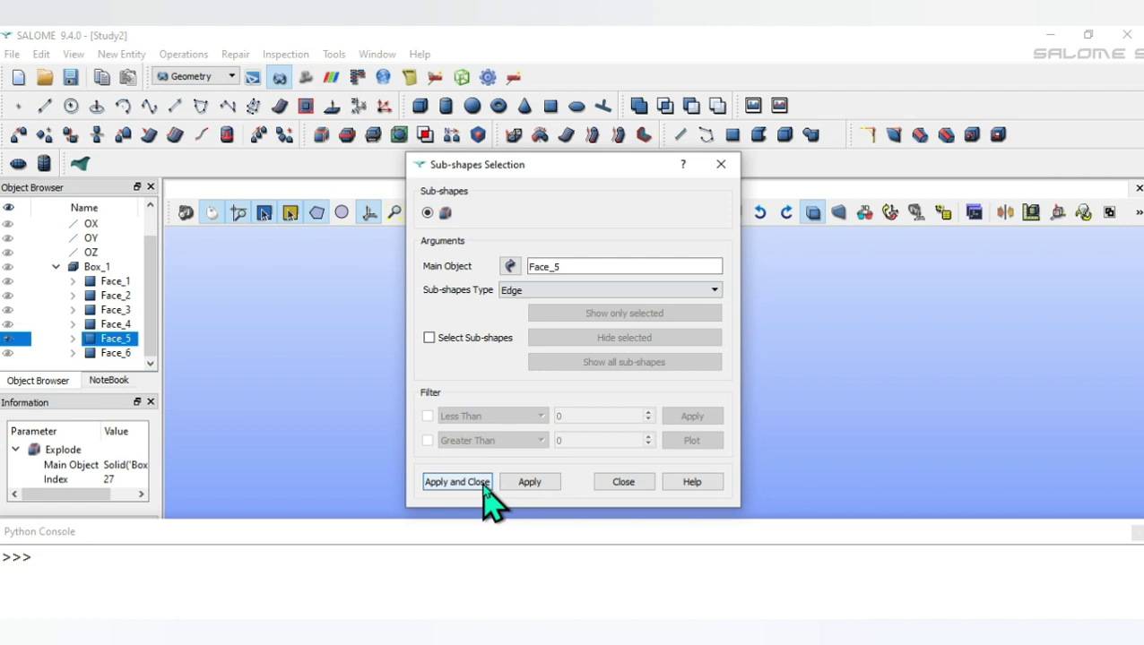
pyautogui.moveTo(602, 166); pyautogui.dragTo(929, 176)
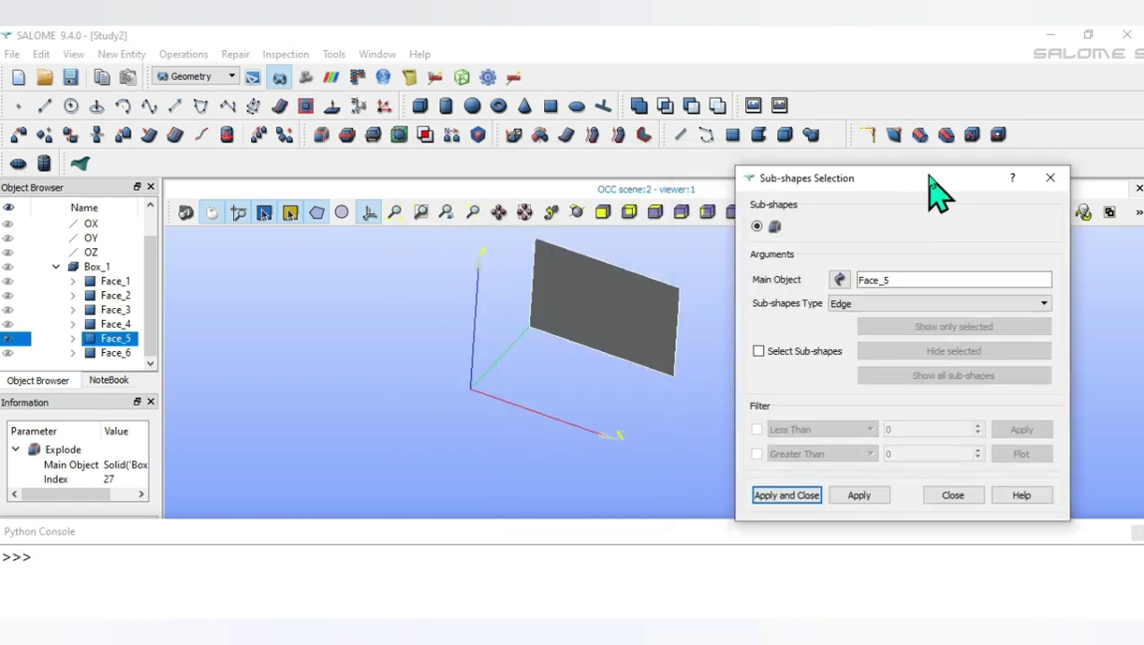
pyautogui.click(789, 496)
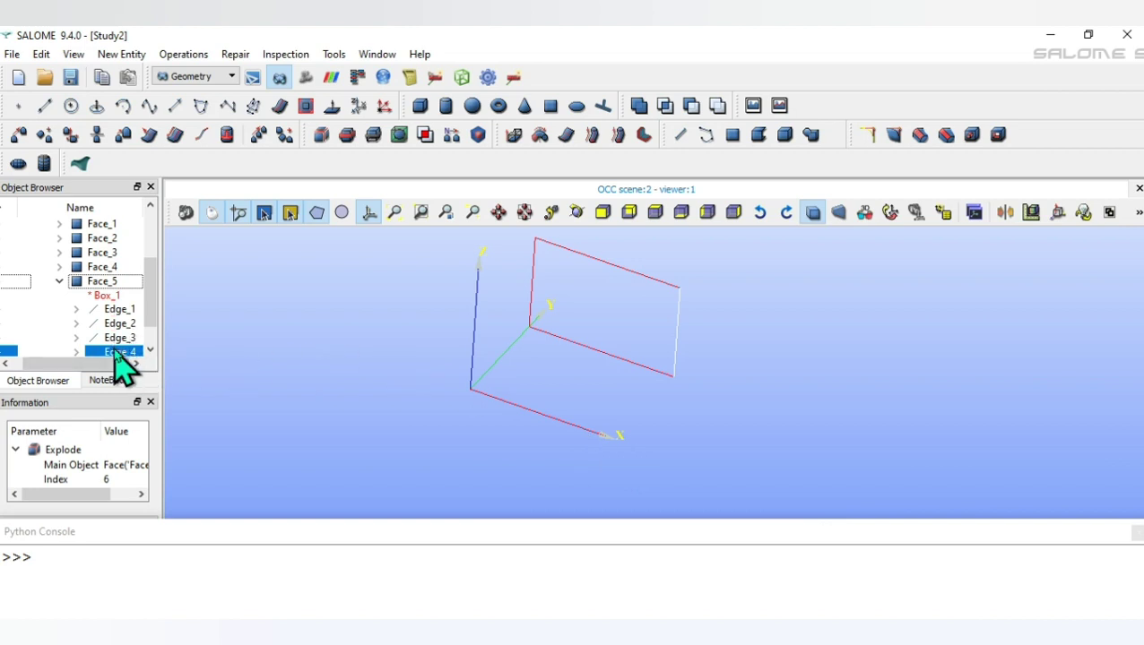
pyautogui.scroll(2, 637, 294)
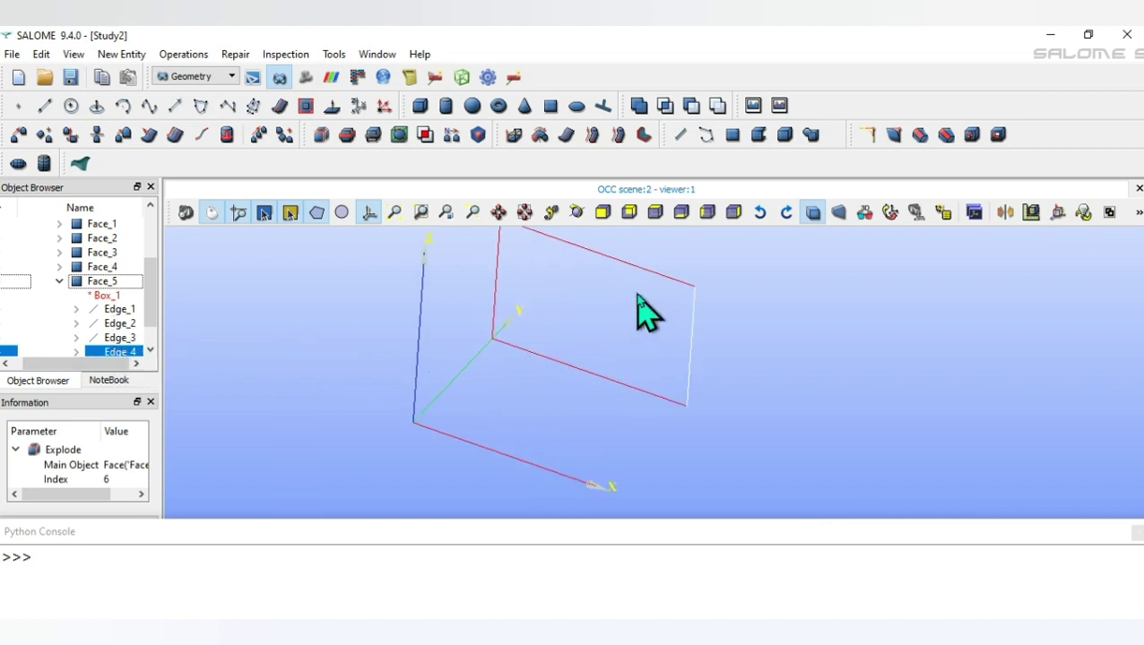
pyautogui.scroll(-3, 638, 294)
pyautogui.scroll(4, 644, 251)
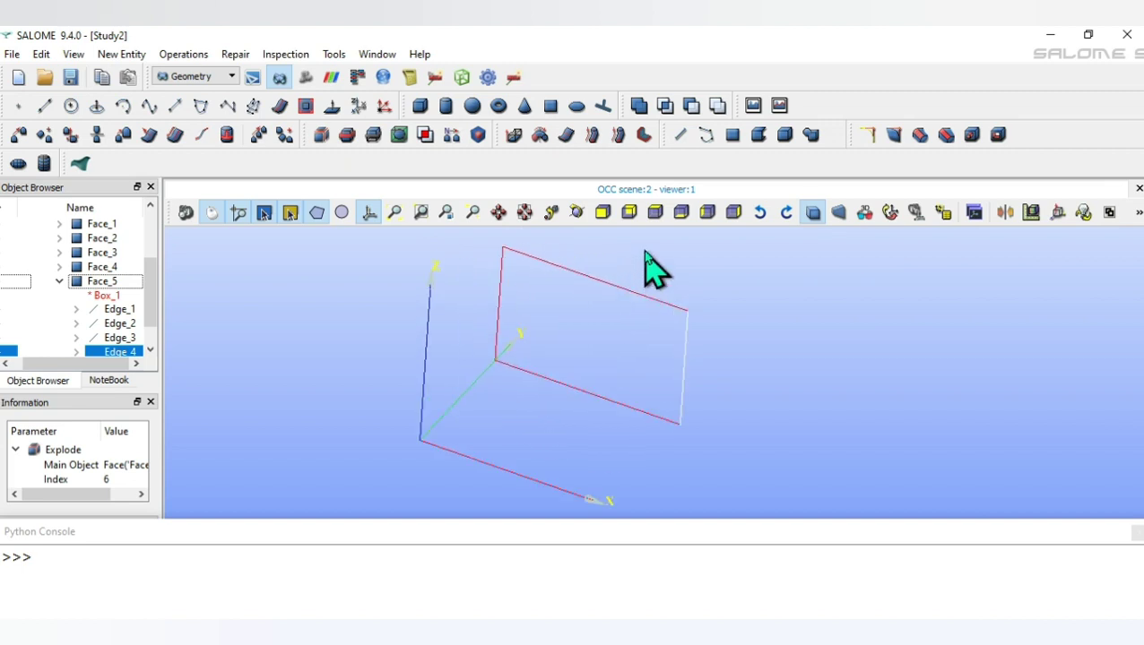
pyautogui.scroll(-3, 644, 252)
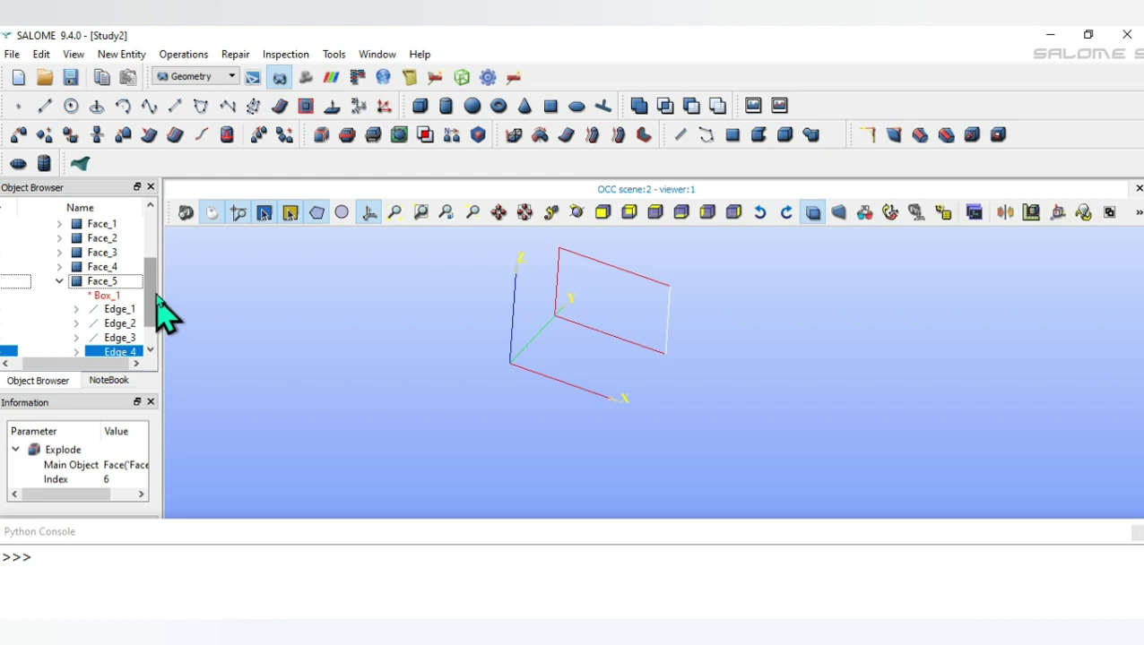
pyautogui.moveTo(151, 299); pyautogui.dragTo(155, 310)
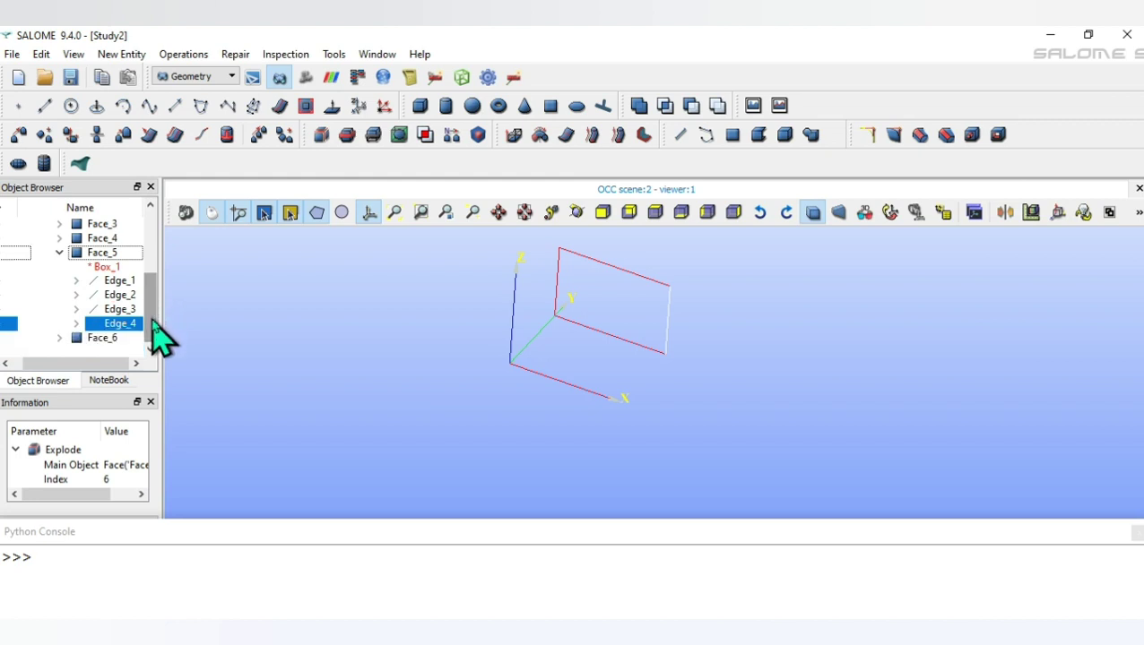